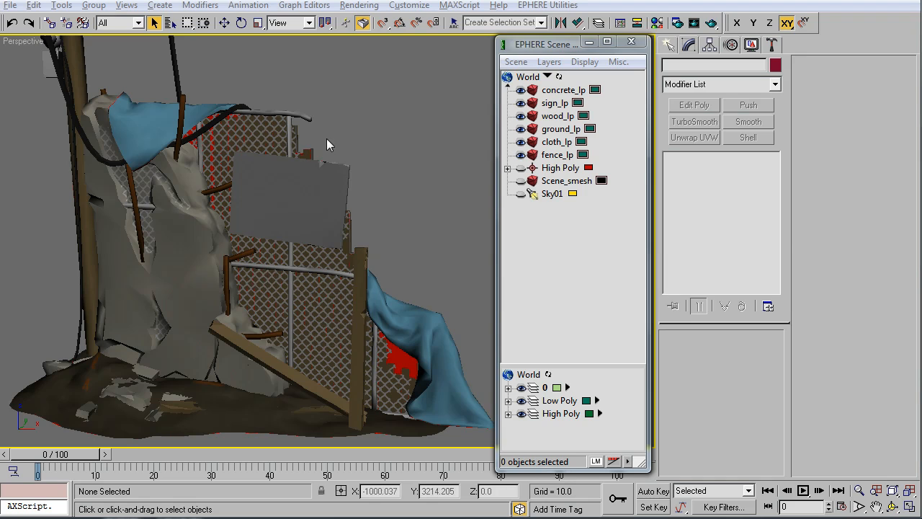
Select the six low-poly objects from concrete_lp to fence_lp and hide them
click(556, 155)
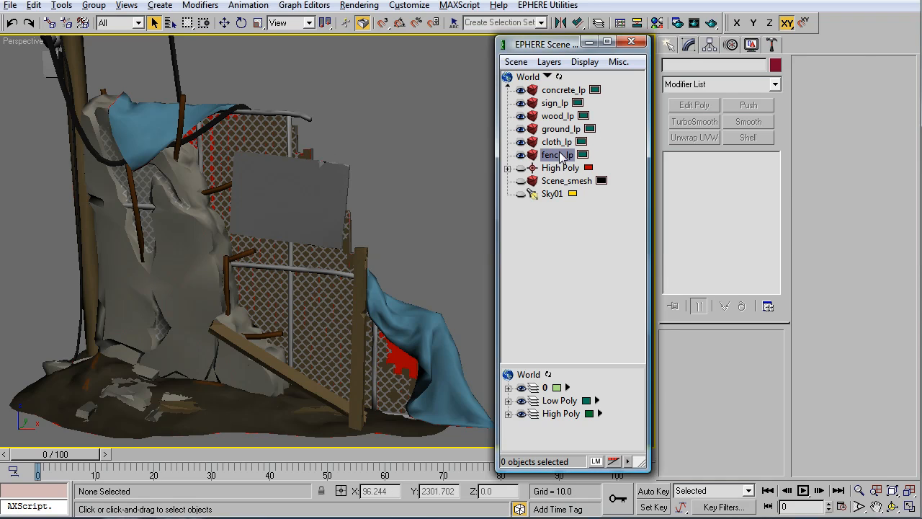
shift+click(560, 90)
click(520, 142)
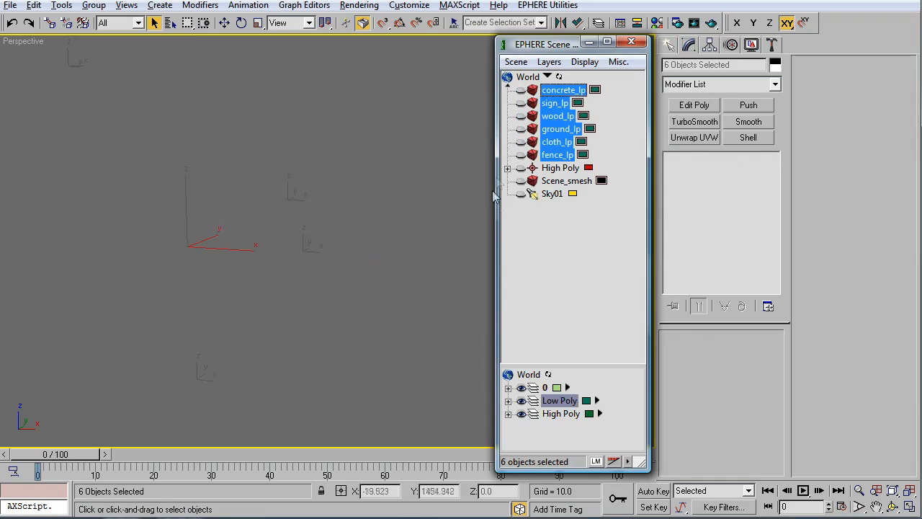
Unhide and select Scene_smesh, switching layer 0 off and back on so the mesh displays
click(521, 180)
click(566, 181)
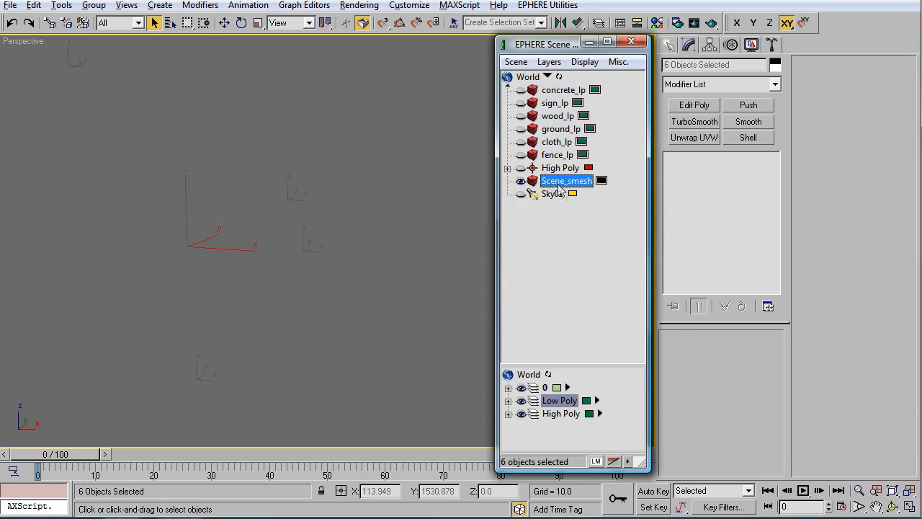
click(522, 388)
click(521, 388)
click(317, 270)
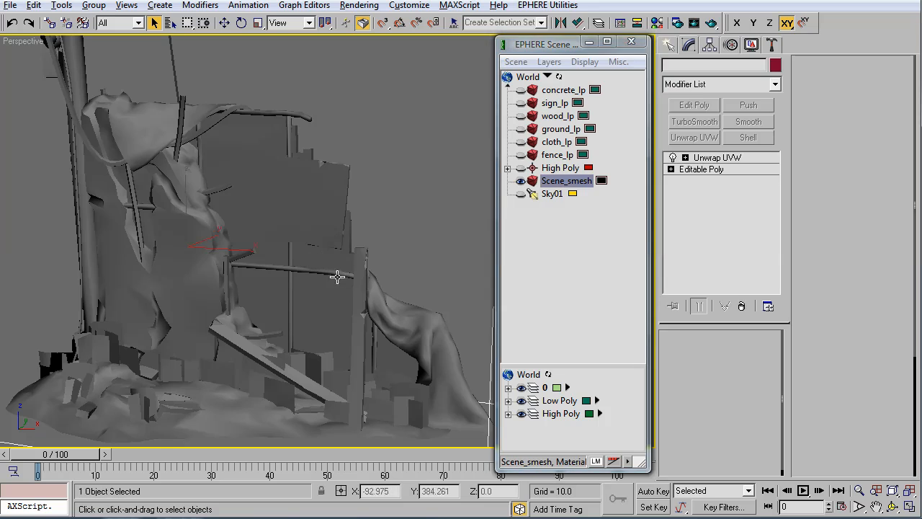
click(293, 309)
click(304, 303)
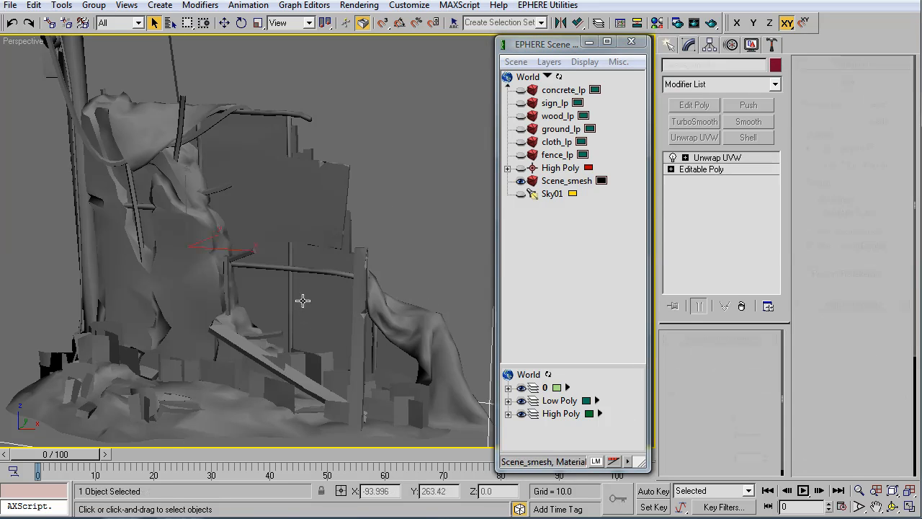
Examine the Scene_smesh geometry from several angles, with its mesh edges shown and in plain shading
alt+middle_drag(308, 311, 257, 288)
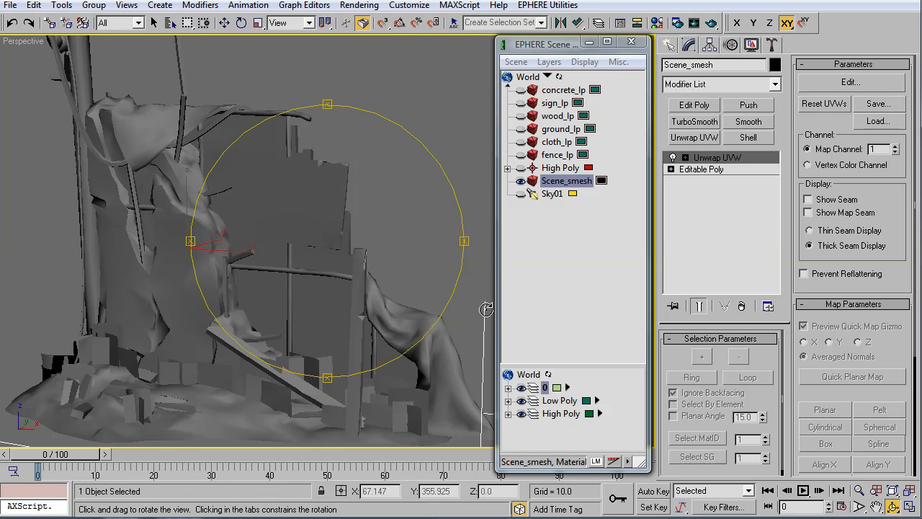
right_click(288, 351)
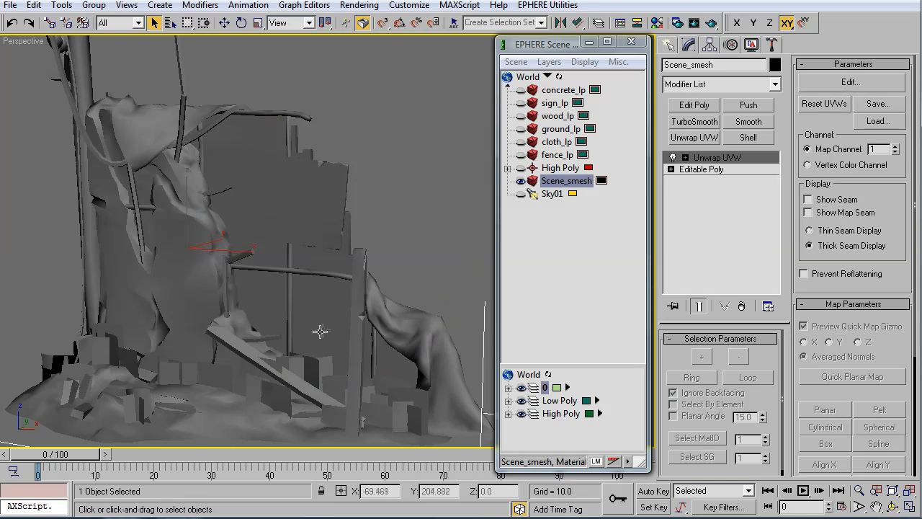
key(F4)
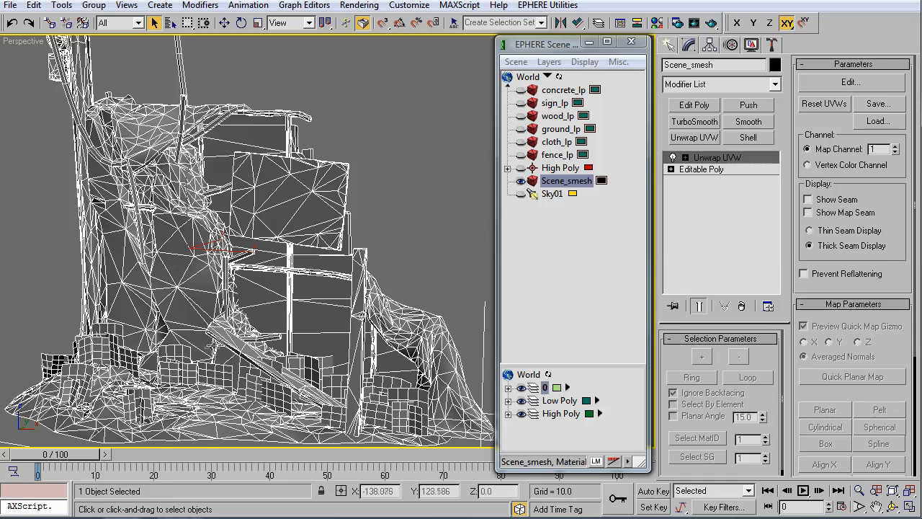
key(F3)
key(ctrl+r)
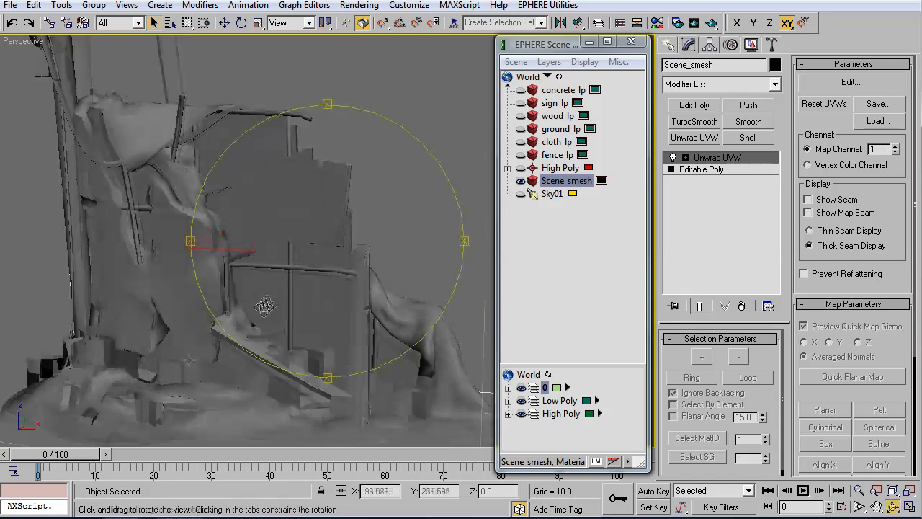
mouse_move(269, 309)
mouse_down()
mouse_move(304, 313)
mouse_move(365, 290)
mouse_move(391, 249)
mouse_move(314, 370)
mouse_move(319, 338)
mouse_move(286, 342)
mouse_move(432, 329)
mouse_move(449, 315)
mouse_move(424, 324)
mouse_move(456, 305)
mouse_move(288, 273)
mouse_move(309, 253)
mouse_move(296, 322)
mouse_up()
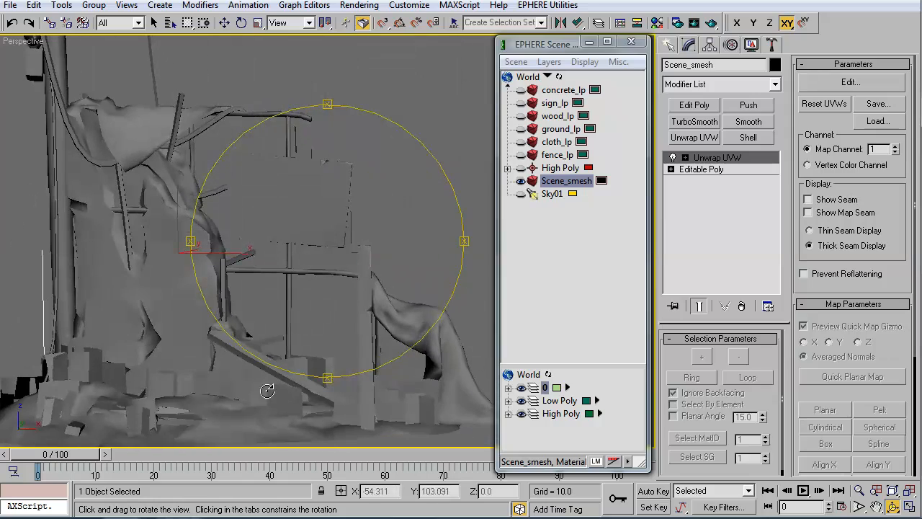
drag(334, 357, 337, 302)
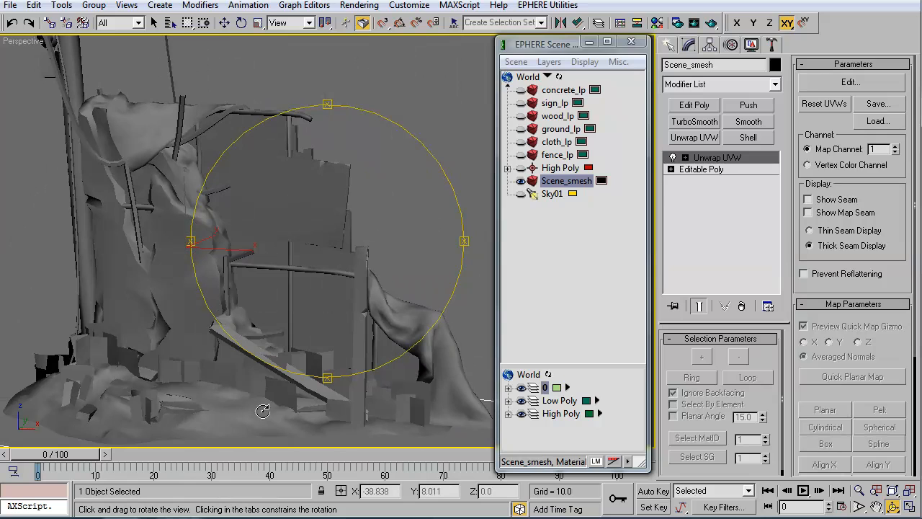
drag(351, 290, 219, 401)
drag(330, 372, 337, 341)
Open the Material Editor on the Multi/Sub-Object material Material #281 and deselect the scene mesh
click(657, 23)
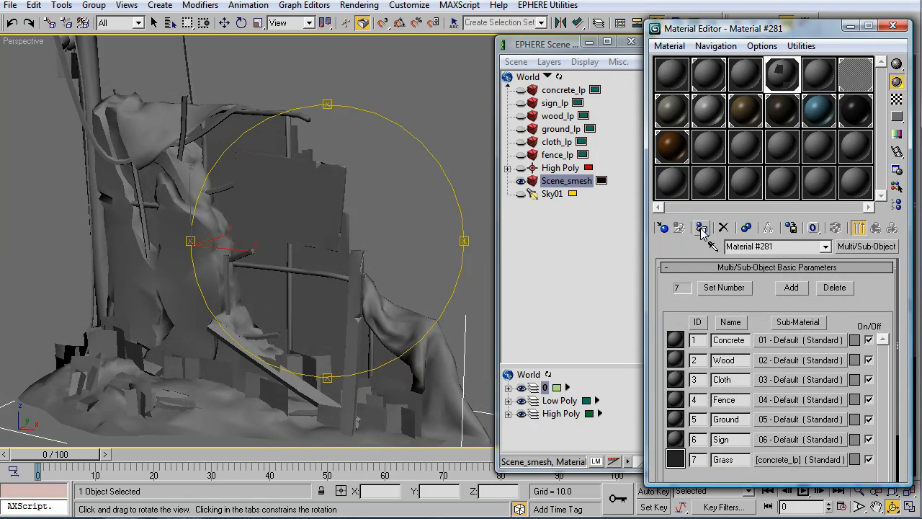
right_click(310, 233)
click(440, 198)
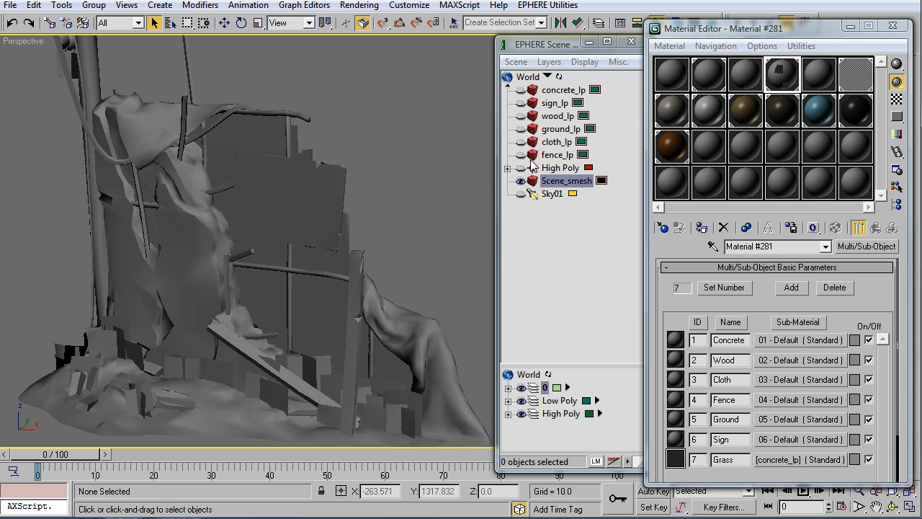
click(781, 76)
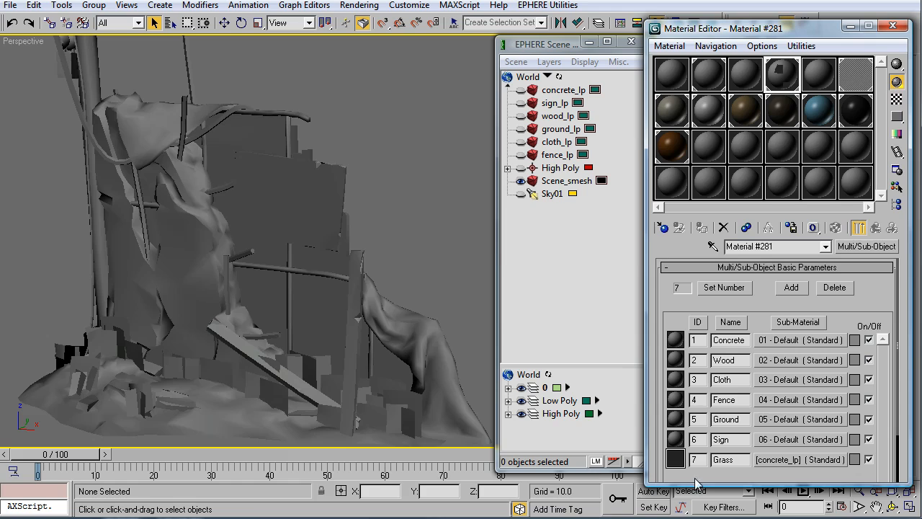
Set the Concrete sub-material's DirectX plugin shader to Metal Bump9
click(782, 342)
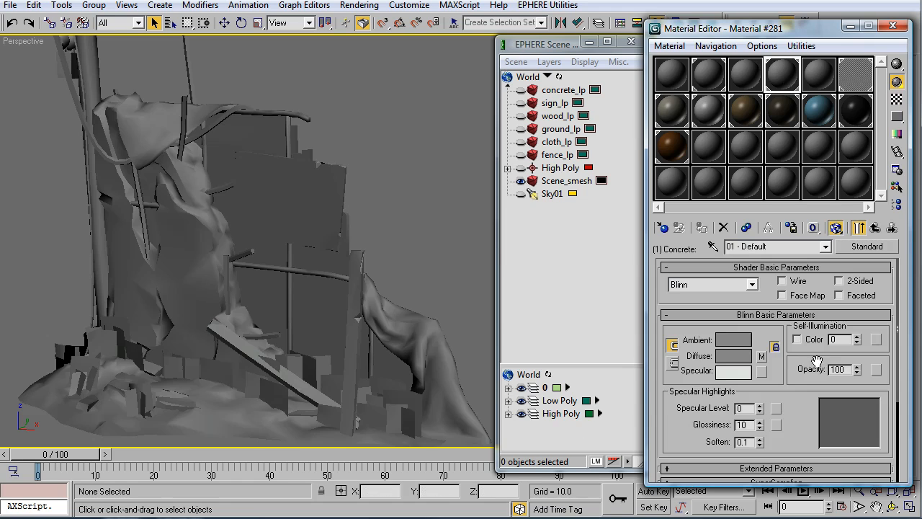
drag(802, 413, 824, 263)
click(790, 448)
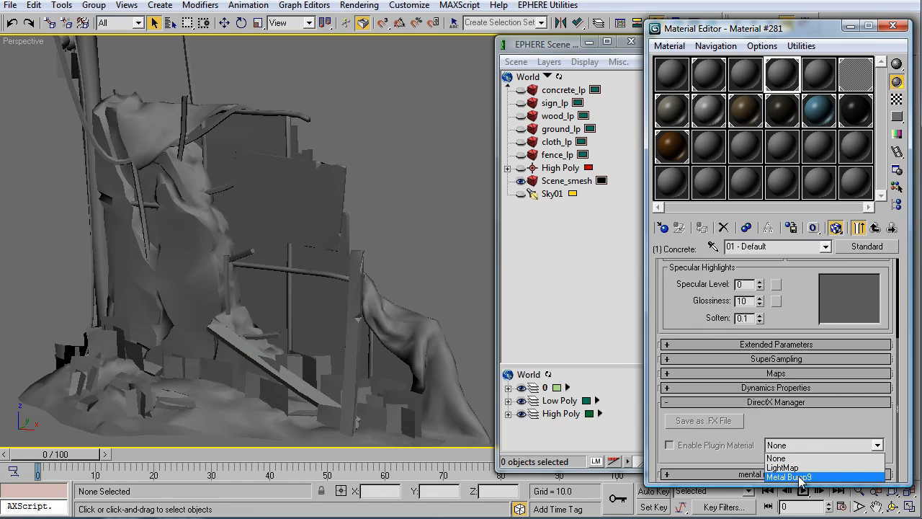
click(797, 477)
Load Concrete_Diffuse.tga as Texture 1 in the Concrete sub-material's Metal Bump 9 shader
scroll(803, 459, down, 5)
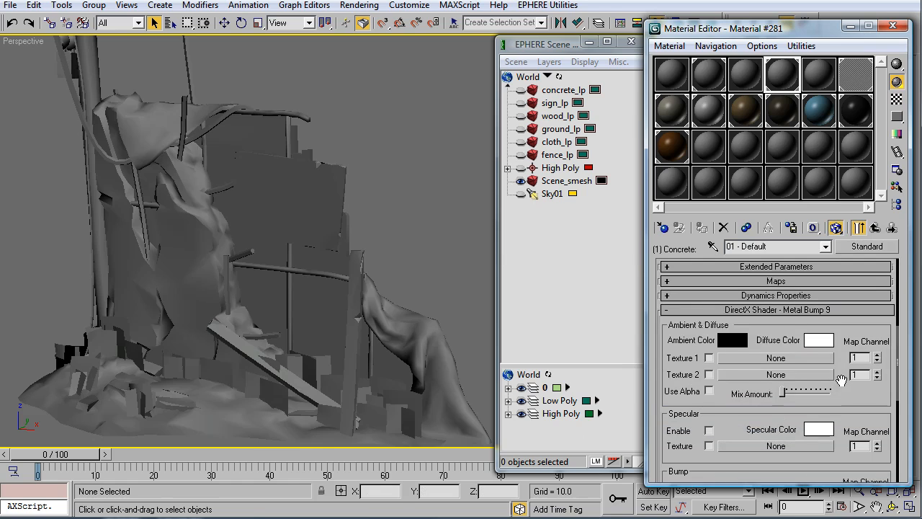
click(795, 358)
drag(818, 27, 461, 92)
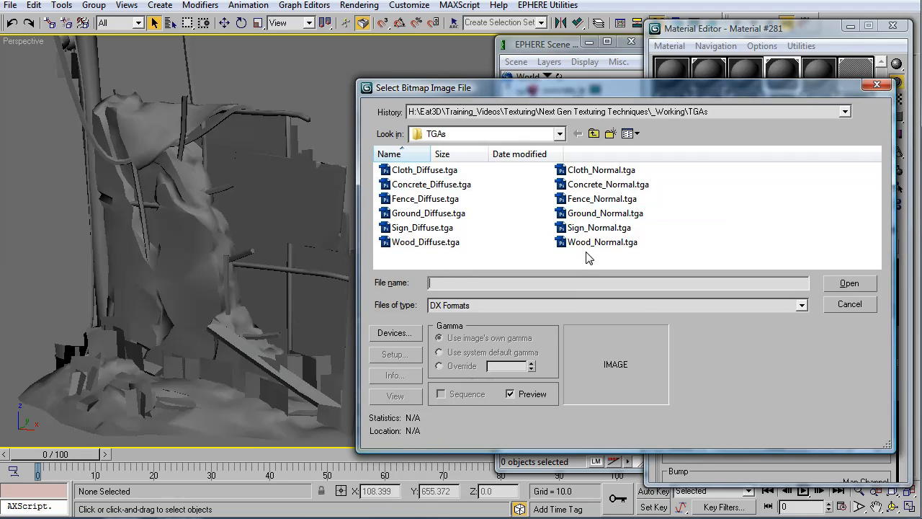
click(504, 170)
click(537, 185)
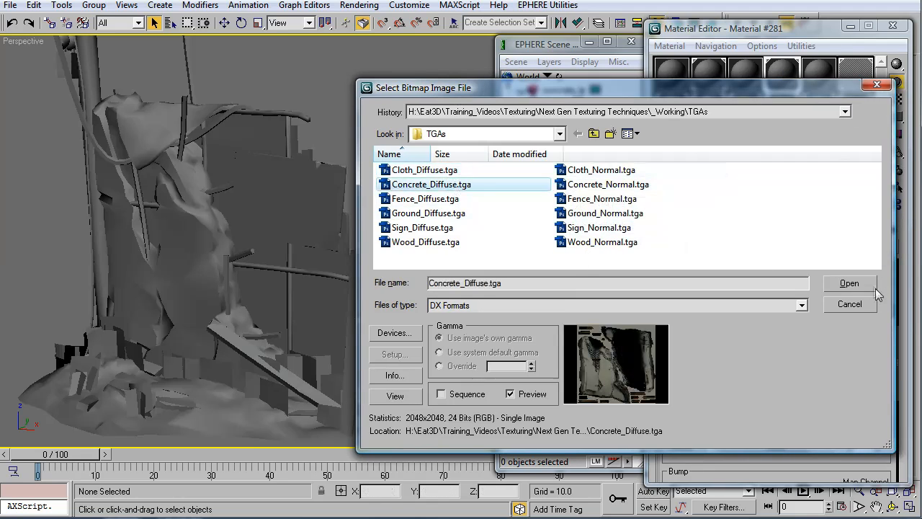
click(864, 285)
Load Concrete_Normal.tga as the Concrete shader's normal map and enable its plugin material
scroll(785, 382, down, 3)
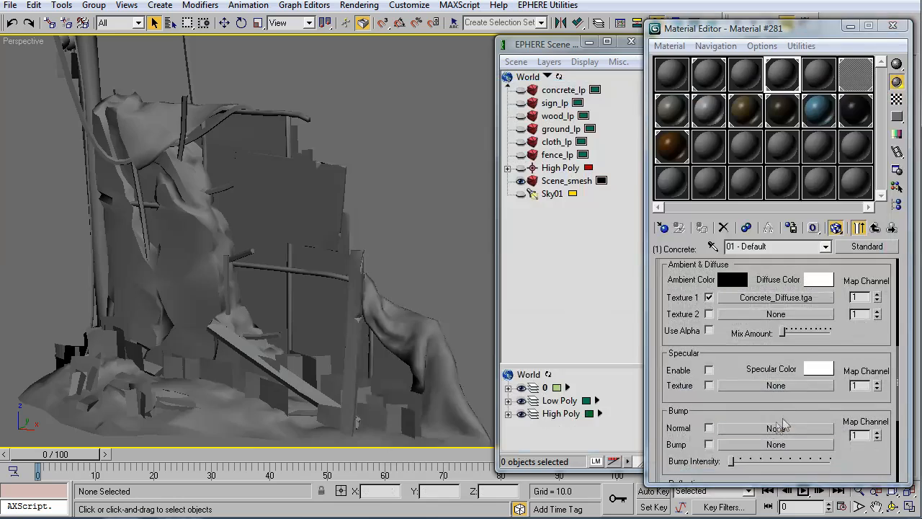
click(784, 427)
click(605, 185)
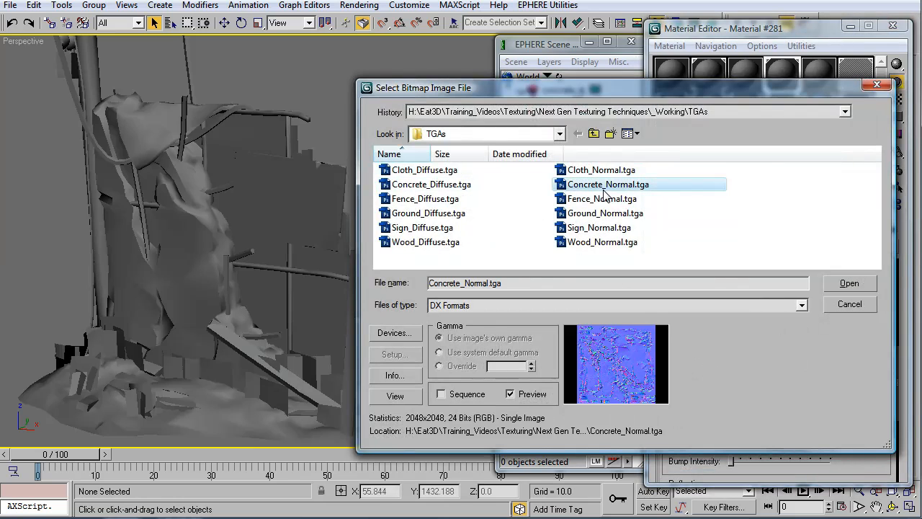
double_click(605, 185)
scroll(697, 432, down, 5)
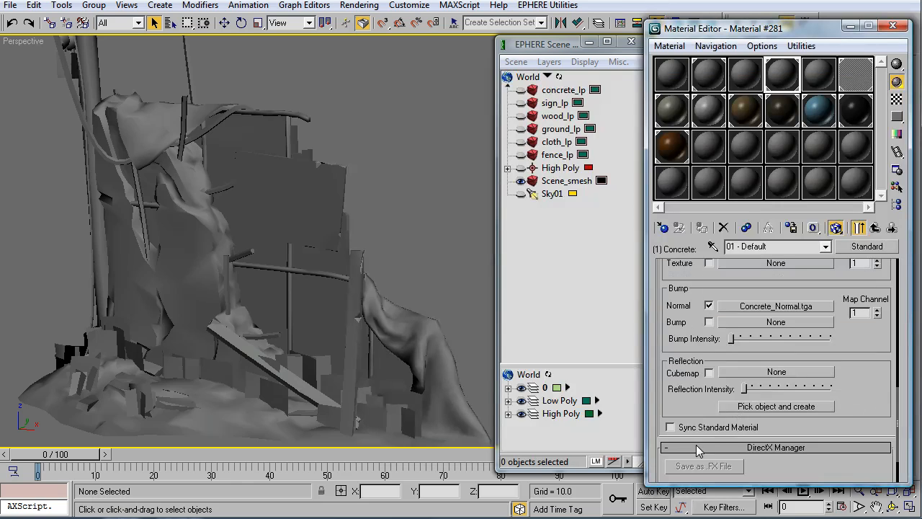
scroll(698, 435, down, 3)
click(712, 430)
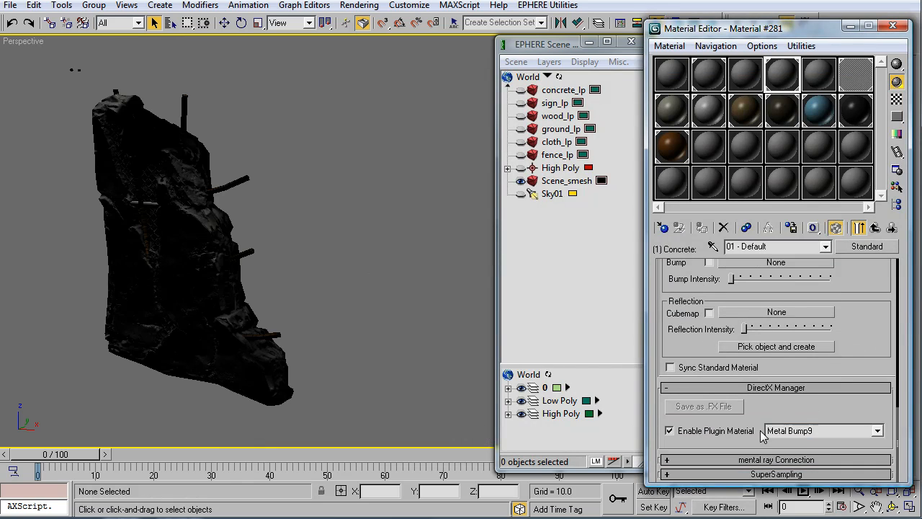
Delete the Sky01 light from the scene
scroll(866, 341, up, 5)
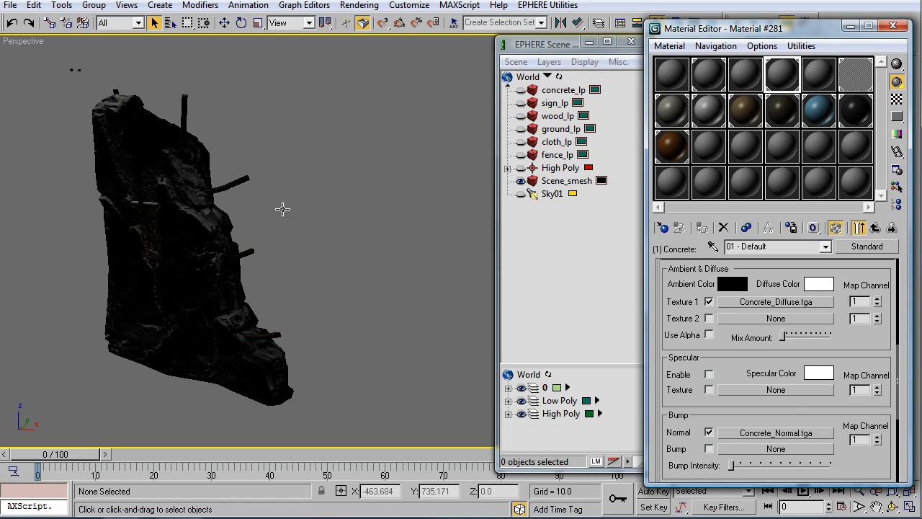
click(551, 193)
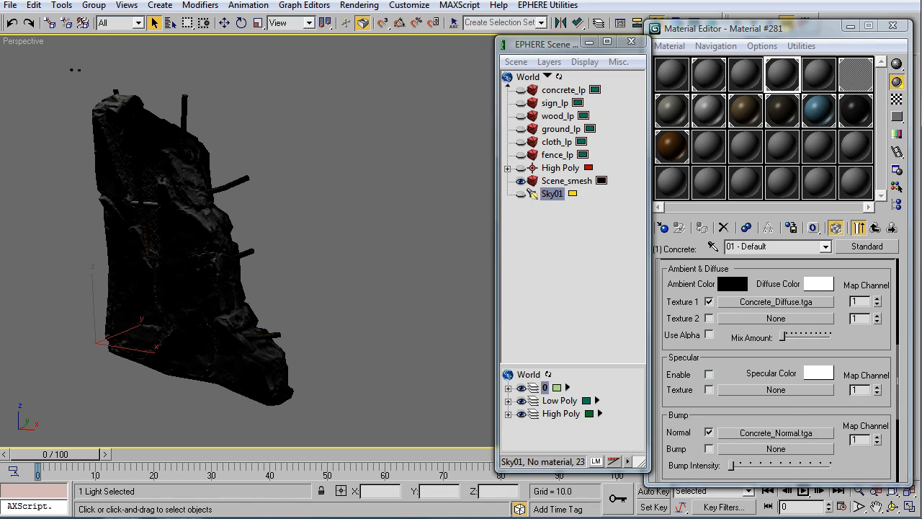
key(Delete)
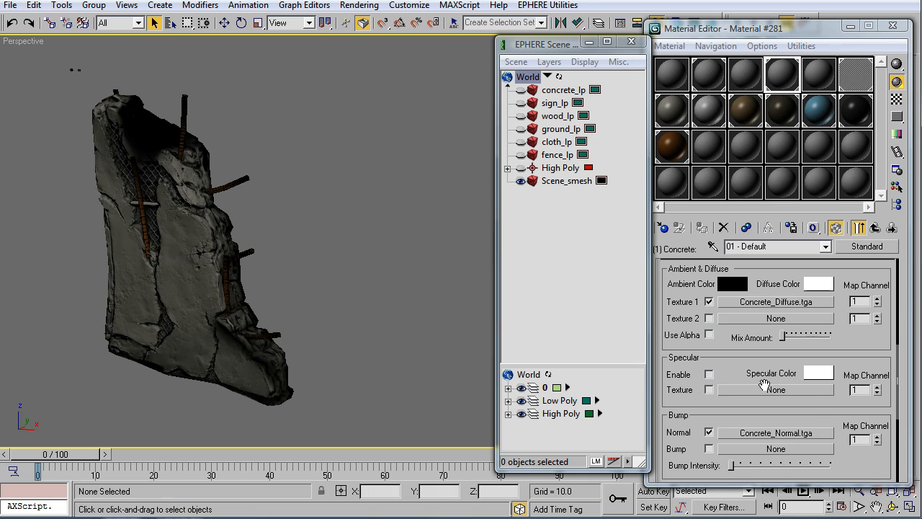
Set the Wood sub-material's DirectX plugin shader to Metal Bump9
click(875, 227)
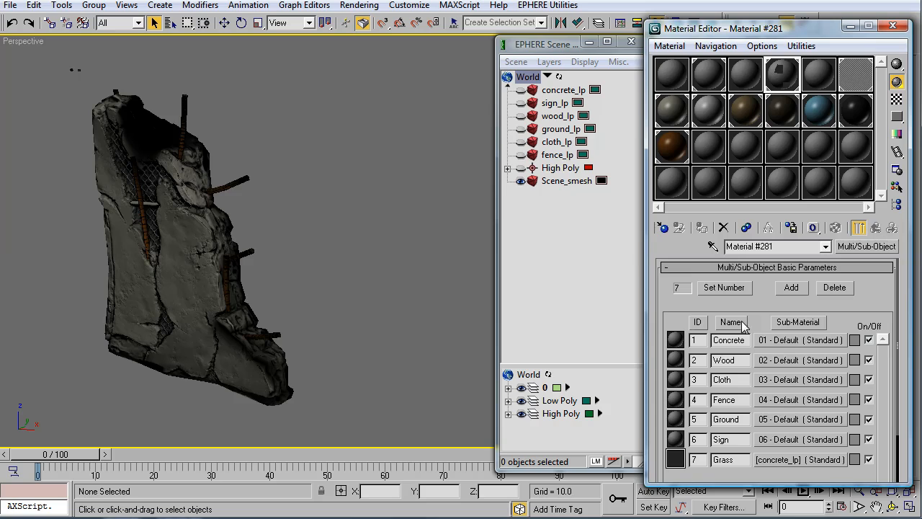
click(770, 362)
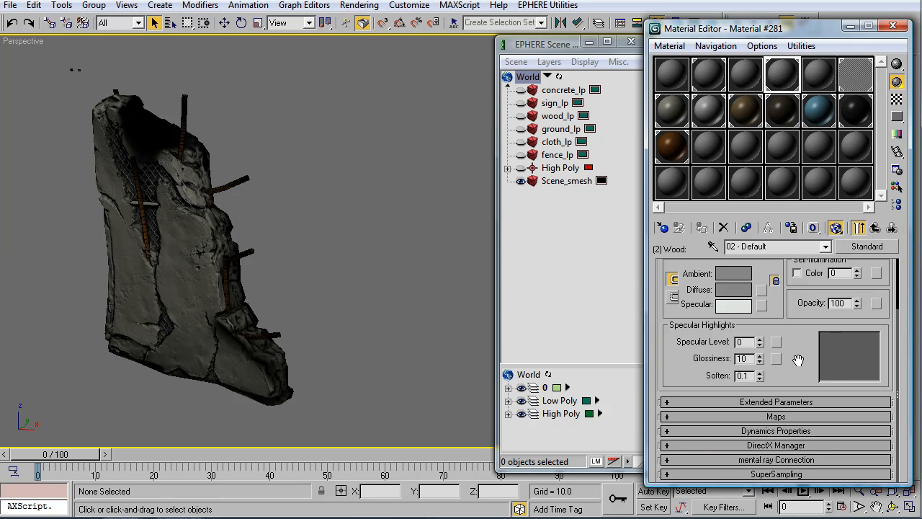
click(764, 445)
click(793, 461)
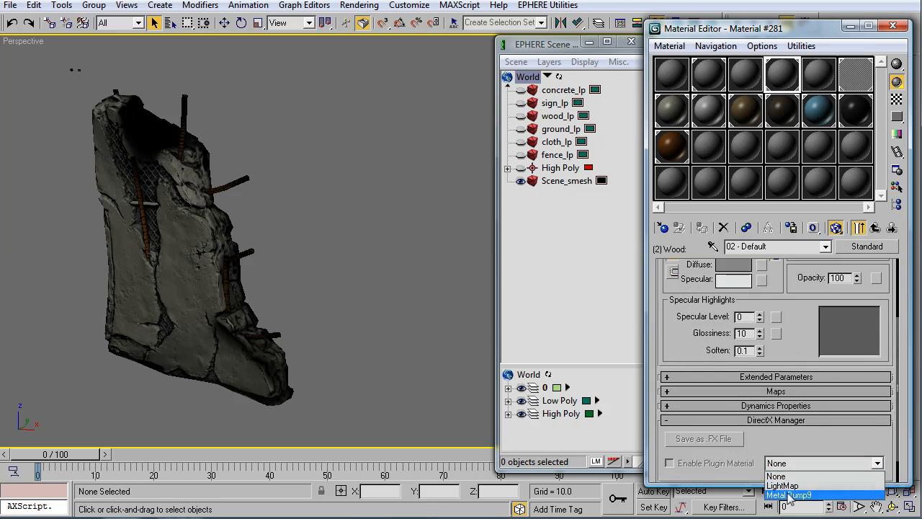
click(789, 486)
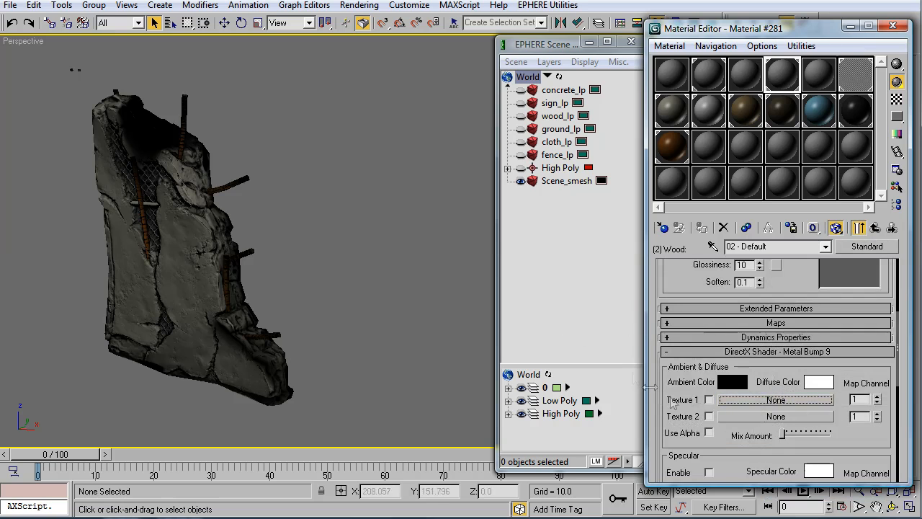
Load Wood_Diffuse.tga as Texture 1 and Wood_Normal.tga as the normal map, and enable the Wood plugin material
click(731, 399)
double_click(417, 243)
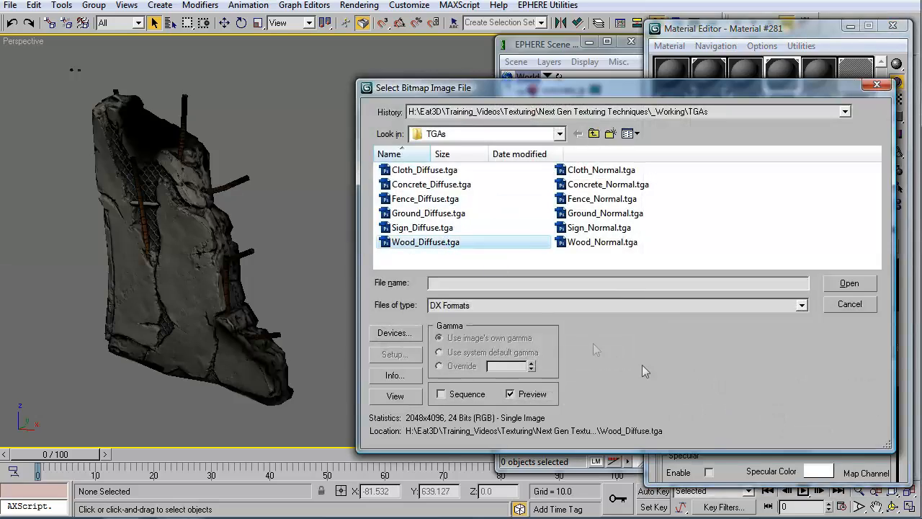
scroll(753, 389, down, 3)
click(756, 369)
double_click(634, 352)
scroll(836, 432, down, 3)
click(693, 432)
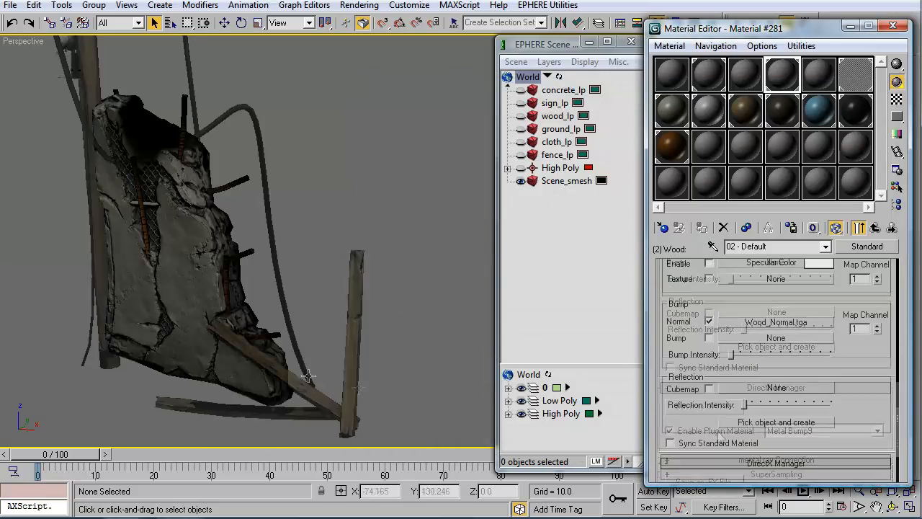
Set the Cloth sub-material's DirectX plugin shader to Metal Bump9
click(875, 232)
click(764, 379)
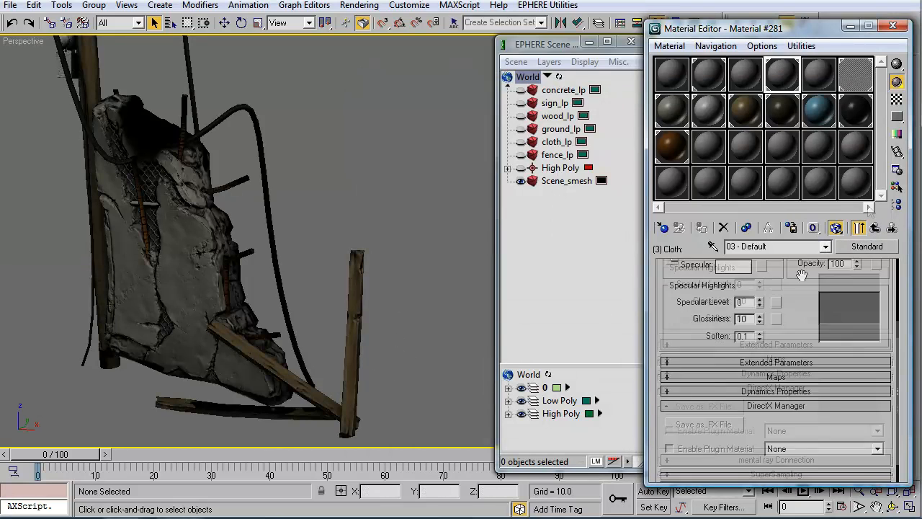
scroll(772, 379, down, 8)
Load Cloth_Diffuse.tga as Texture 1 and Cloth_Normal.tga as the normal map, and enable the Cloth plugin material
click(776, 334)
double_click(432, 169)
scroll(788, 354, down, 3)
click(775, 373)
double_click(617, 167)
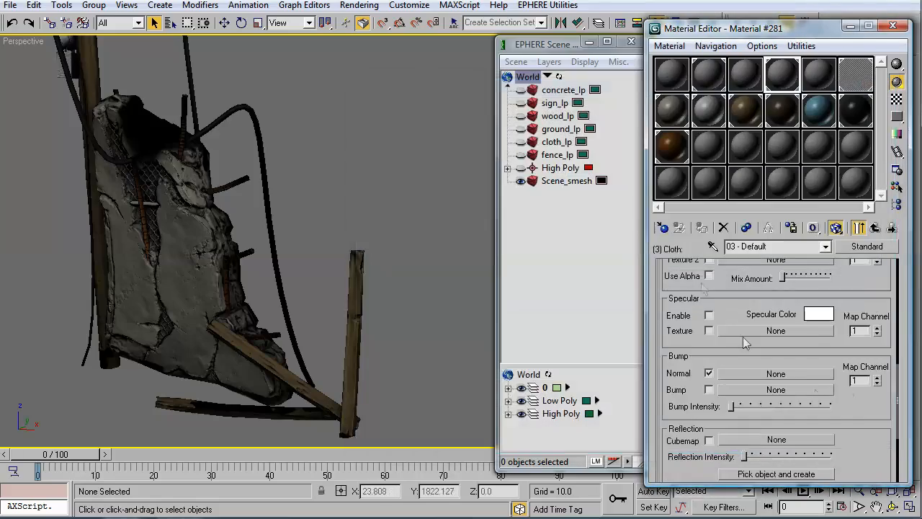
scroll(708, 447, down, 3)
click(873, 228)
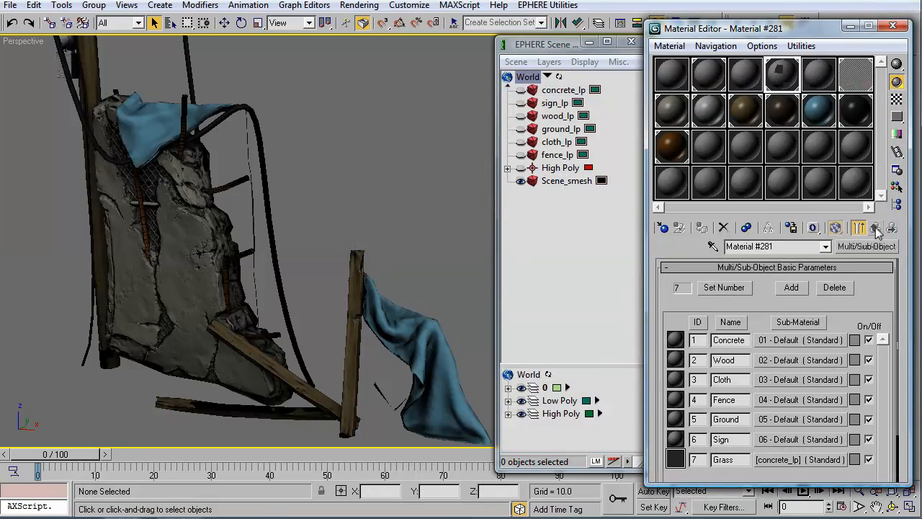
Set the Fence sub-material's DirectX plugin shader to Metal Bump9
click(762, 400)
scroll(778, 432, down, 3)
scroll(778, 437, up, 3)
scroll(777, 435, down, 5)
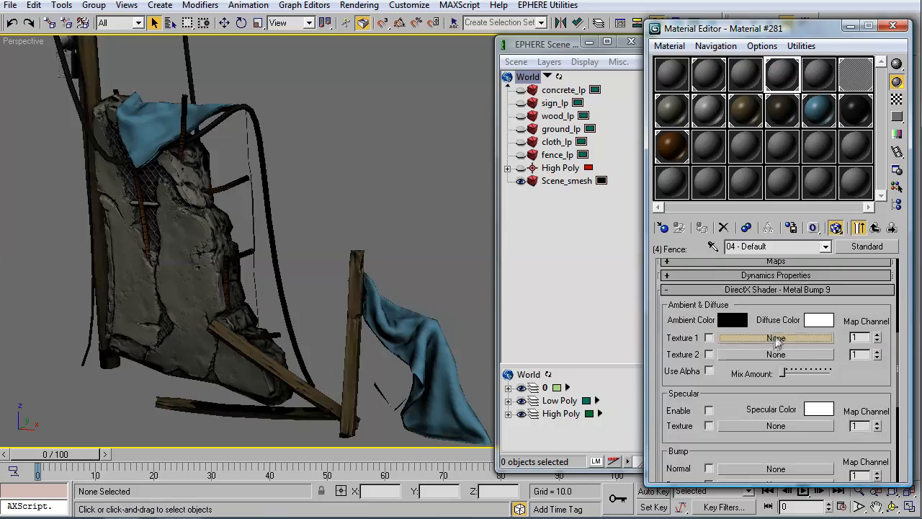
Load Fence_Diffuse.tga as Texture 1 and Fence_Normal.tga as the normal map, and enable the Fence plugin material
click(775, 338)
double_click(466, 200)
scroll(806, 285, down, 3)
click(775, 358)
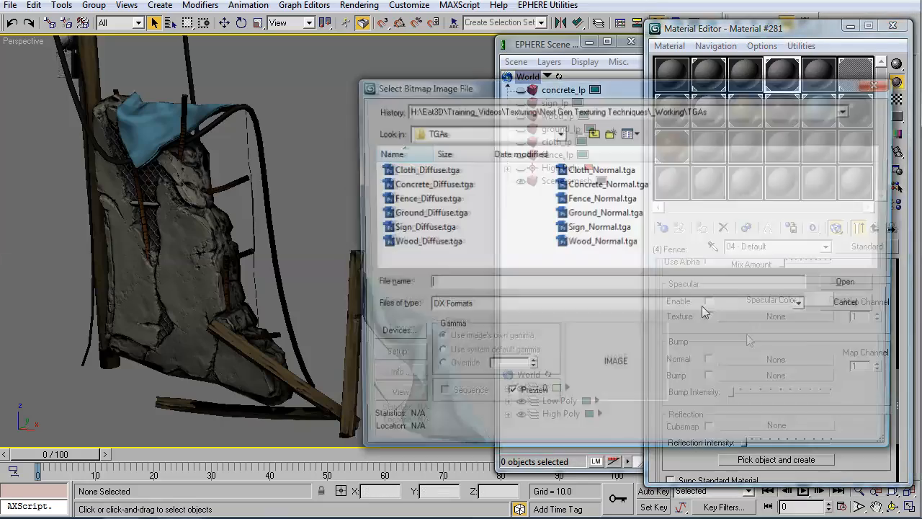
double_click(612, 195)
scroll(717, 436, down, 3)
click(716, 432)
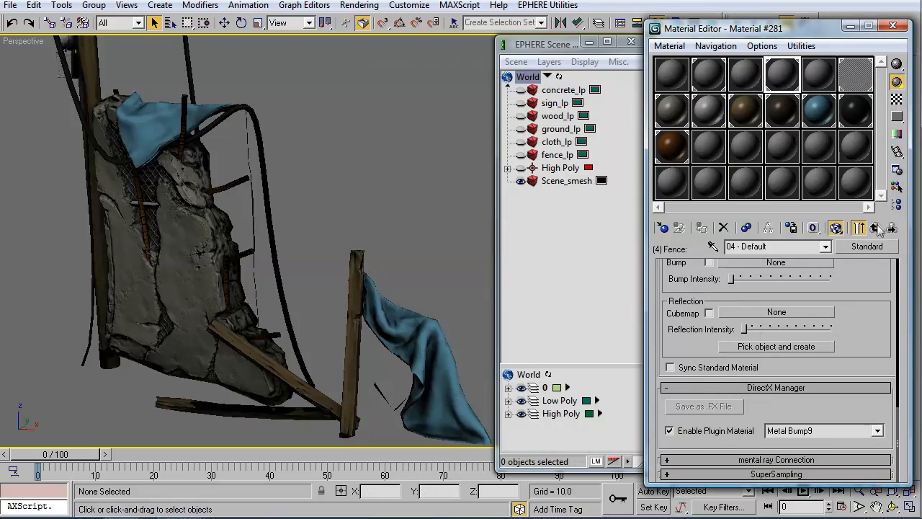
click(874, 228)
Set the Ground sub-material's DirectX plugin shader to Metal Bump9
click(773, 417)
drag(802, 422, 808, 294)
click(798, 431)
click(791, 461)
Load Ground_Diffuse.tga as Texture 1 and Ground_Normal.tga as the normal map, and enable the Ground plugin material
click(770, 448)
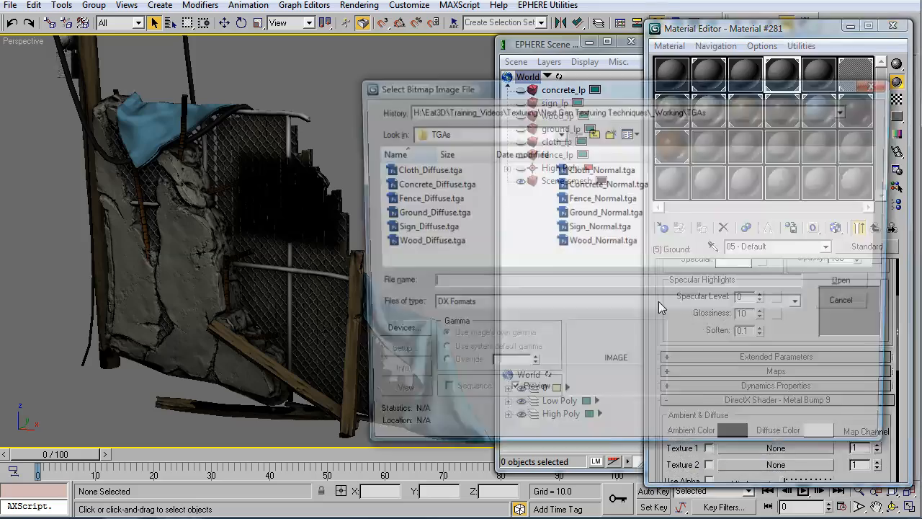
double_click(475, 212)
scroll(741, 391, down, 4)
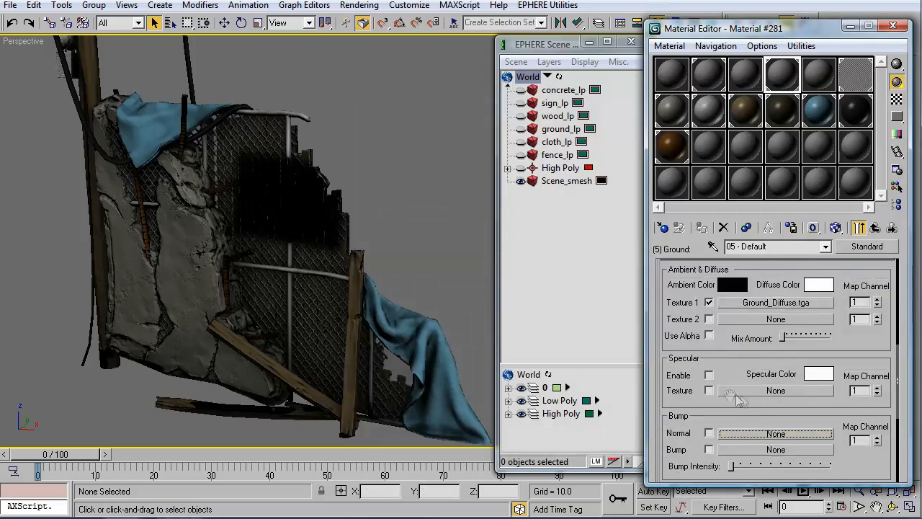
click(764, 433)
double_click(616, 211)
scroll(702, 476, down, 3)
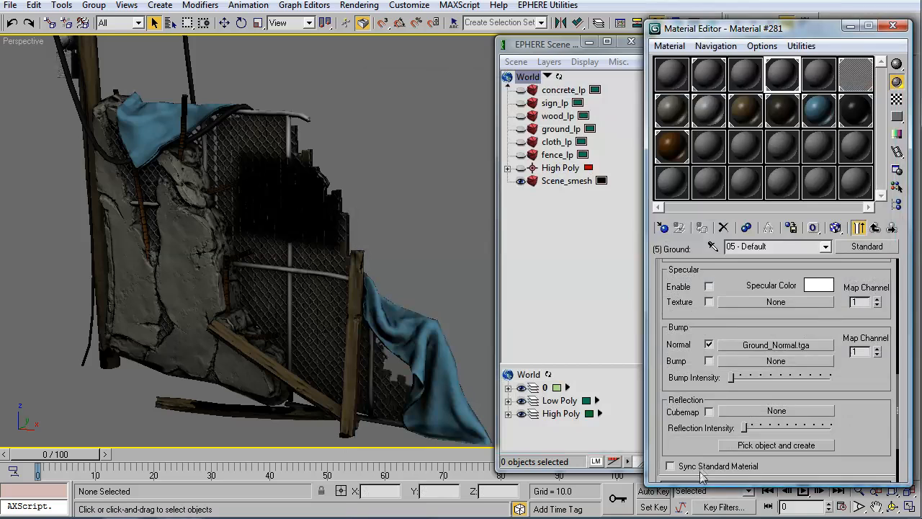
scroll(713, 467, down, 3)
click(874, 227)
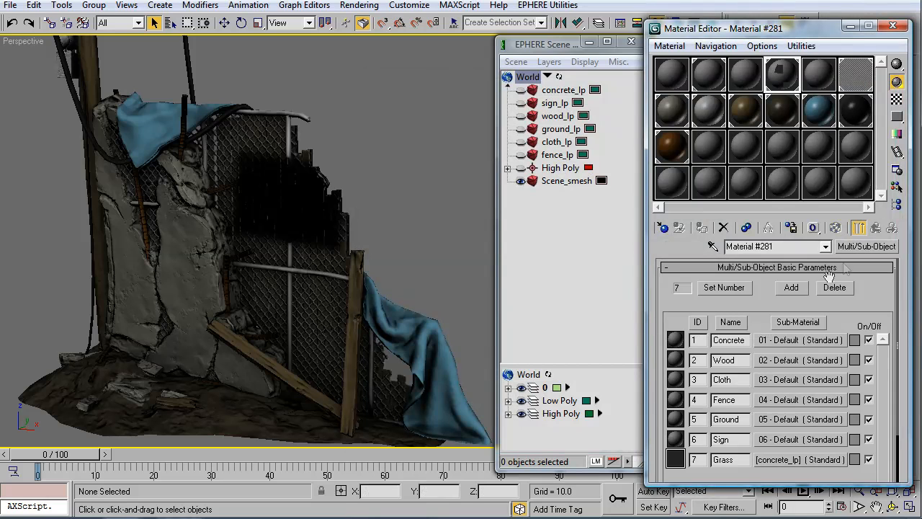
Set the Sign sub-material's DirectX plugin shader to Metal Bump9
click(763, 443)
scroll(786, 407, down, 3)
click(876, 430)
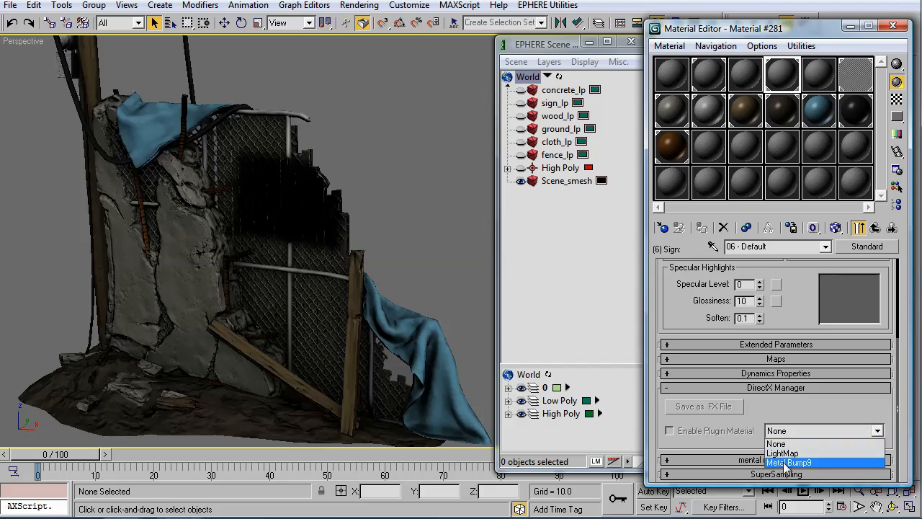
click(821, 456)
scroll(835, 332, down, 3)
scroll(835, 333, up, 4)
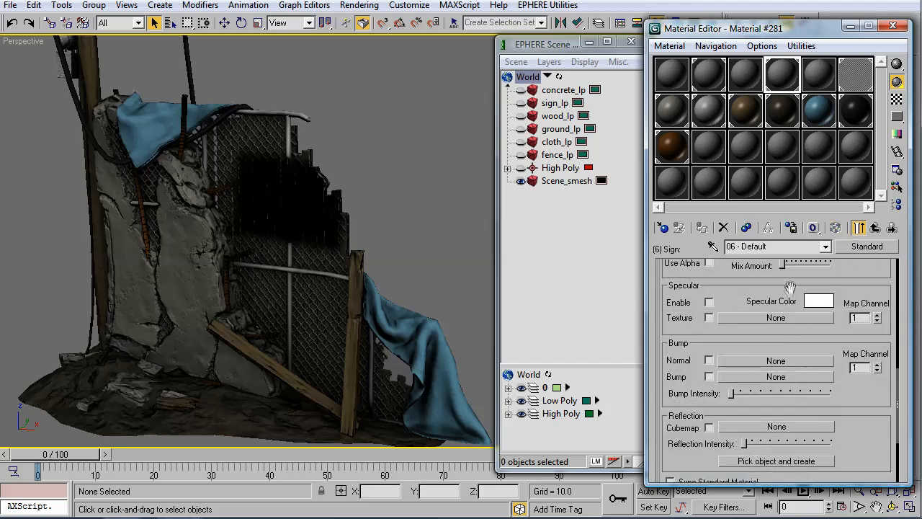
Load Sign_Diffuse.tga as Texture 1 and Sign_Normal.tga as the normal map of the Sign sub-material
click(790, 280)
double_click(449, 229)
click(708, 277)
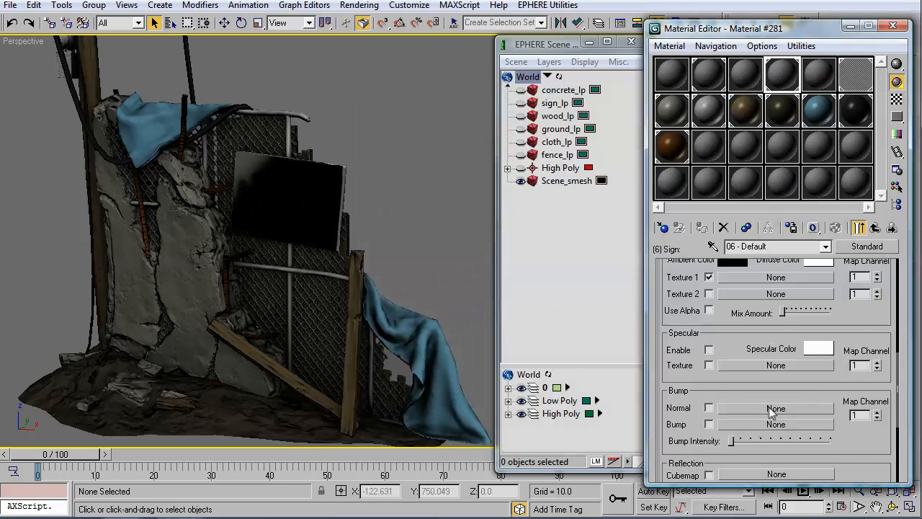
click(772, 408)
double_click(593, 232)
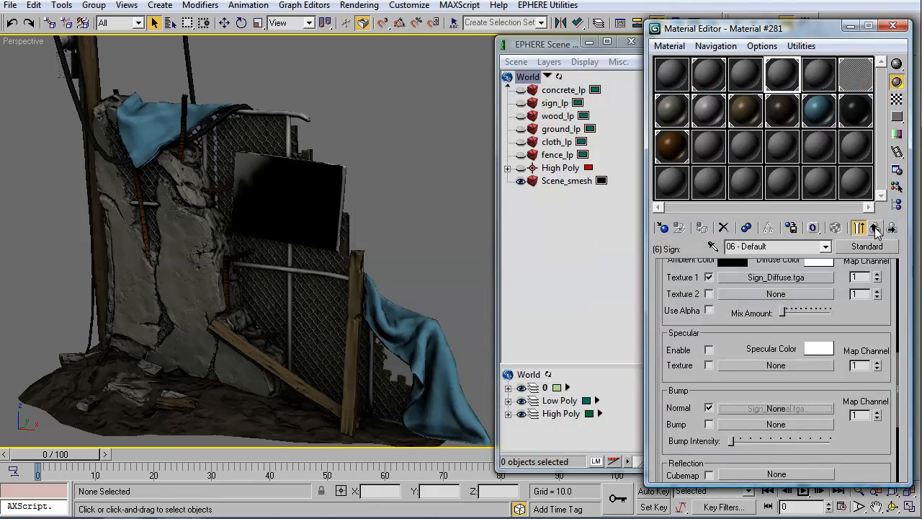
Check the textured model from behind and from the front, and close the Material Editor
click(314, 254)
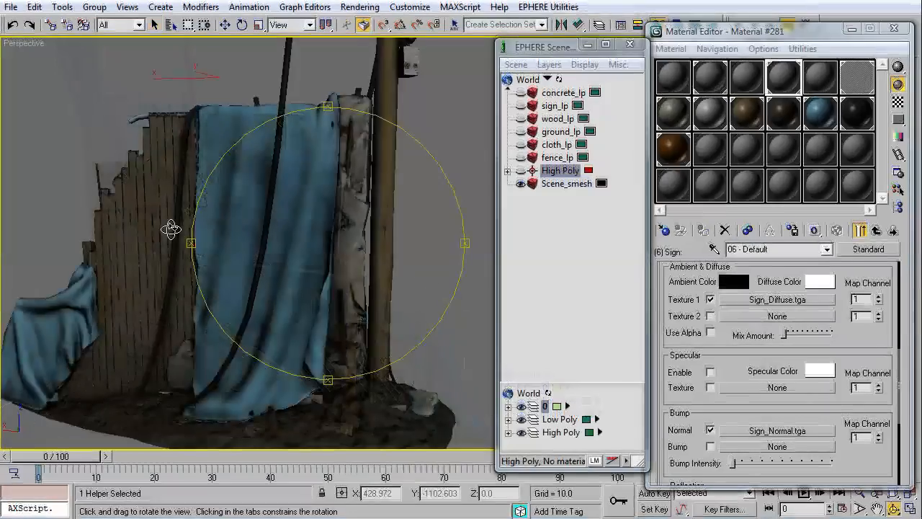
drag(170, 231, 269, 276)
right_click(268, 276)
click(894, 33)
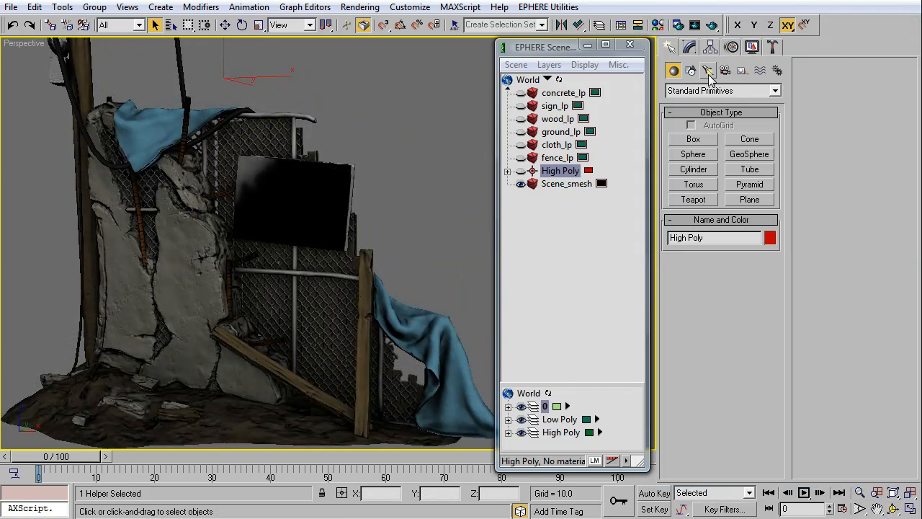
Create a standard Omni light on the ground in front of the concrete wall
click(709, 71)
click(720, 90)
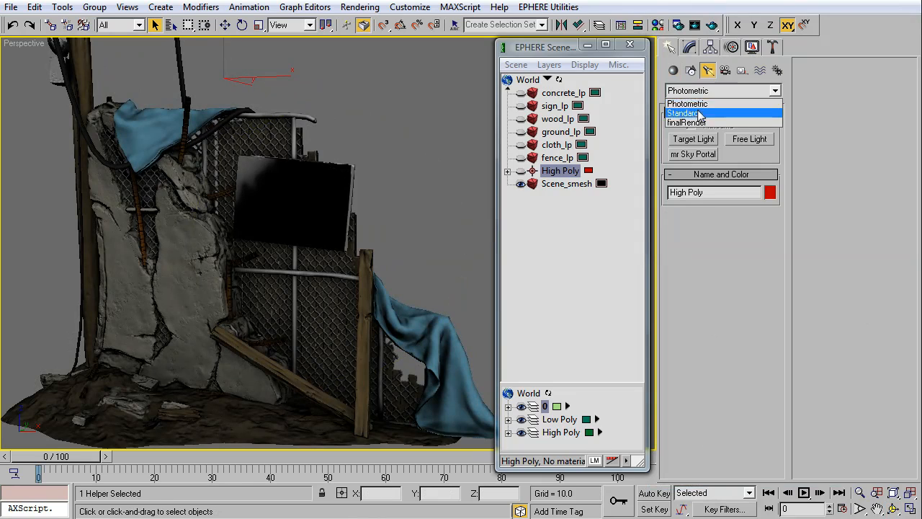
click(692, 108)
click(694, 169)
drag(153, 423, 126, 422)
key(w)
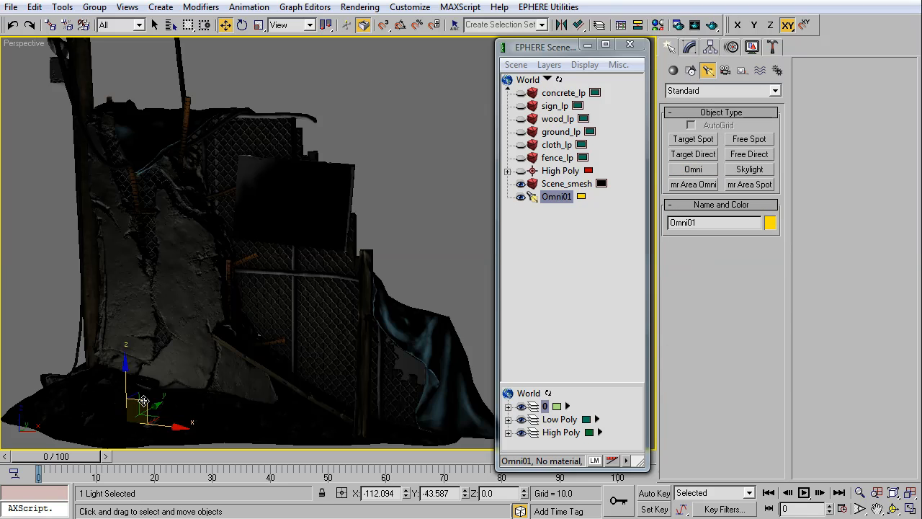
Try the Omni light at several positions above and beside the wall to preview the shaders' lighting
drag(144, 401, 222, 163)
alt+middle_drag(298, 178, 318, 198)
drag(318, 198, 167, 150)
alt+middle_drag(472, 190, 347, 90)
drag(347, 89, 142, 106)
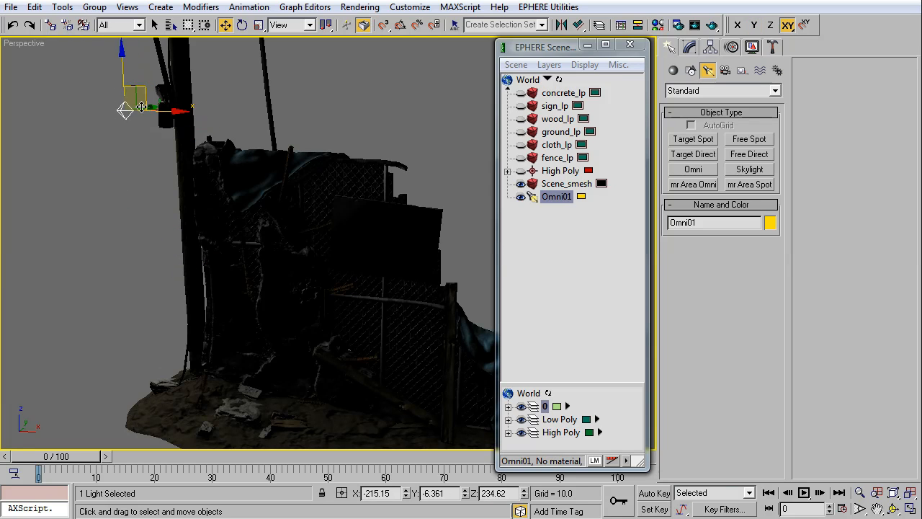
drag(152, 105, 175, 165)
Review the lit wall from another angle and delete the Omni light
key(F5)
alt+middle_drag(471, 242, 444, 243)
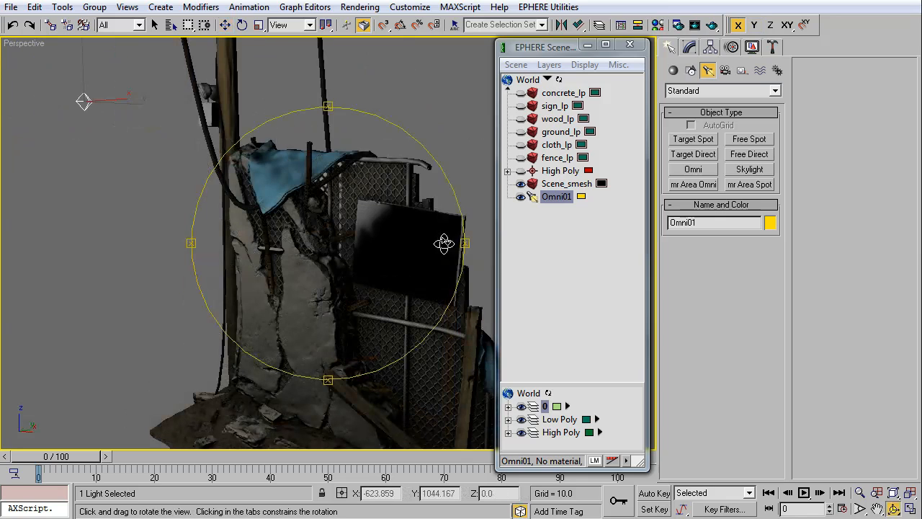
middle_drag(398, 340, 365, 314)
drag(279, 259, 301, 305)
right_click(301, 304)
key(Delete)
middle_drag(301, 305, 244, 290)
Start exporting only the Scene_smesh mesh, using the ASCII Scene Export (*.ASE) file type
click(11, 8)
click(33, 108)
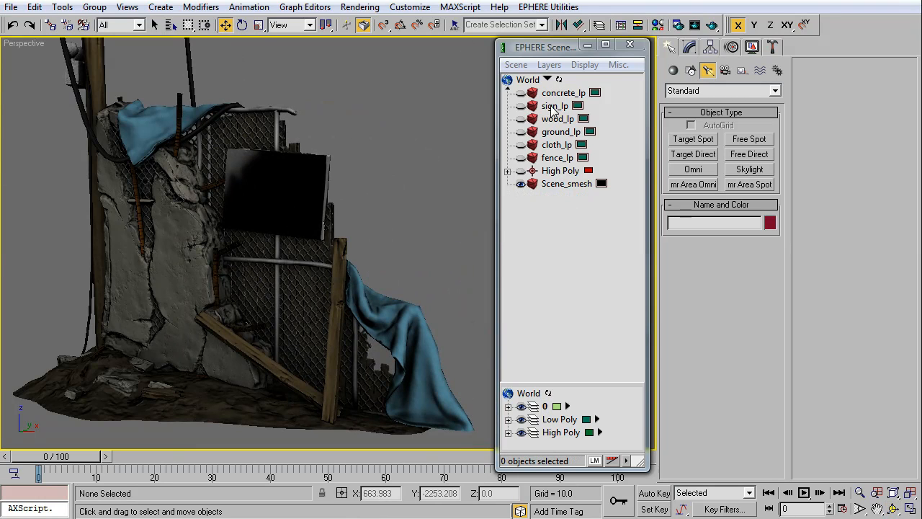
click(567, 184)
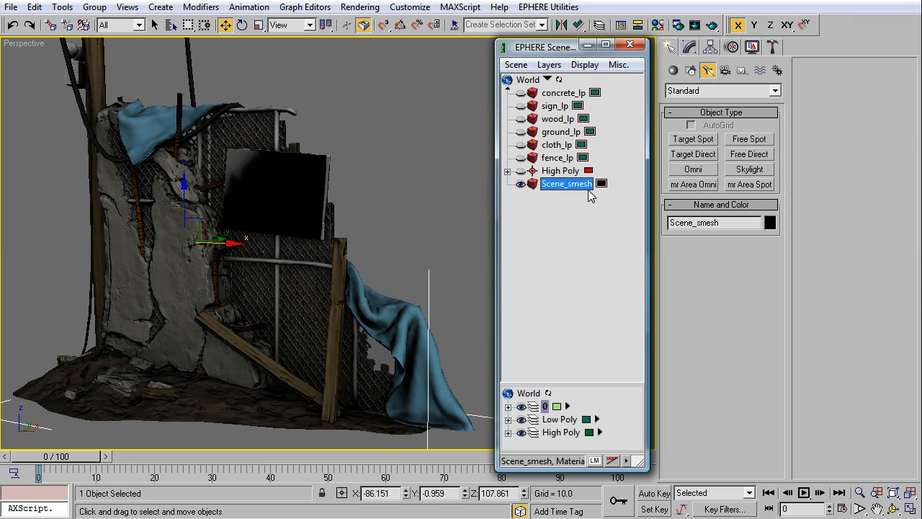
click(11, 6)
click(57, 365)
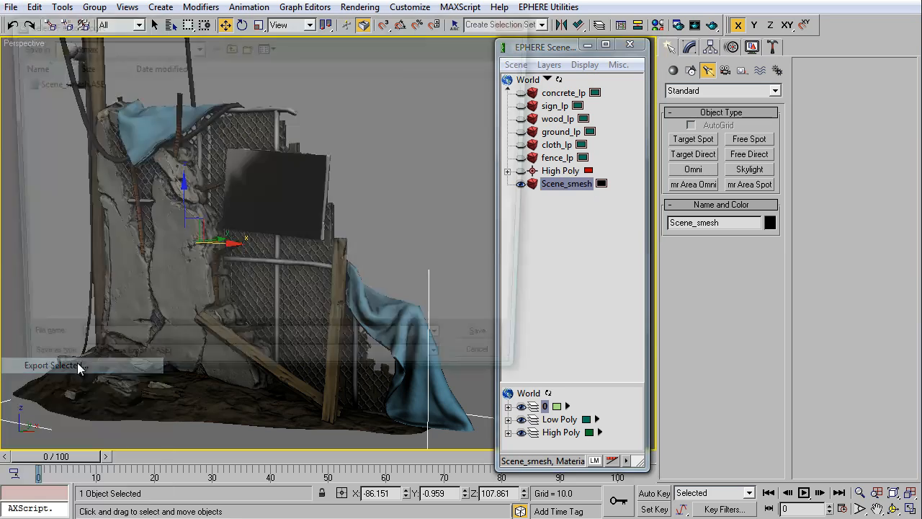
click(150, 377)
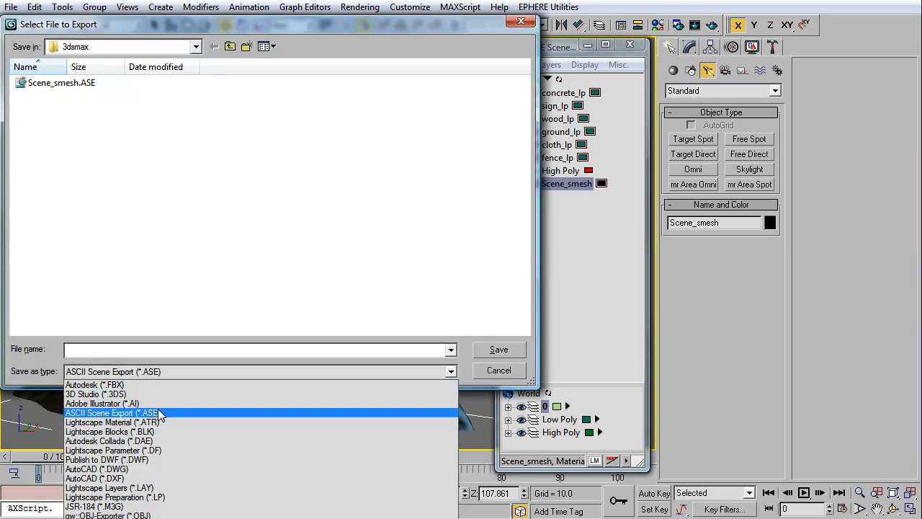
click(158, 412)
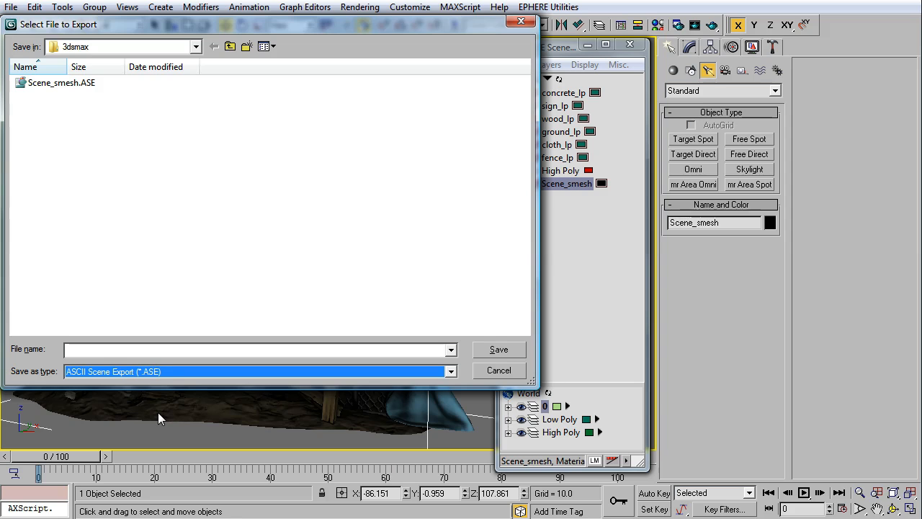
Overwrite Scene_smesh.ASE in the 3dsmax folder, exporting the geometry with mesh definition, materials, mesh normals and mapping coordinates
click(62, 85)
click(499, 350)
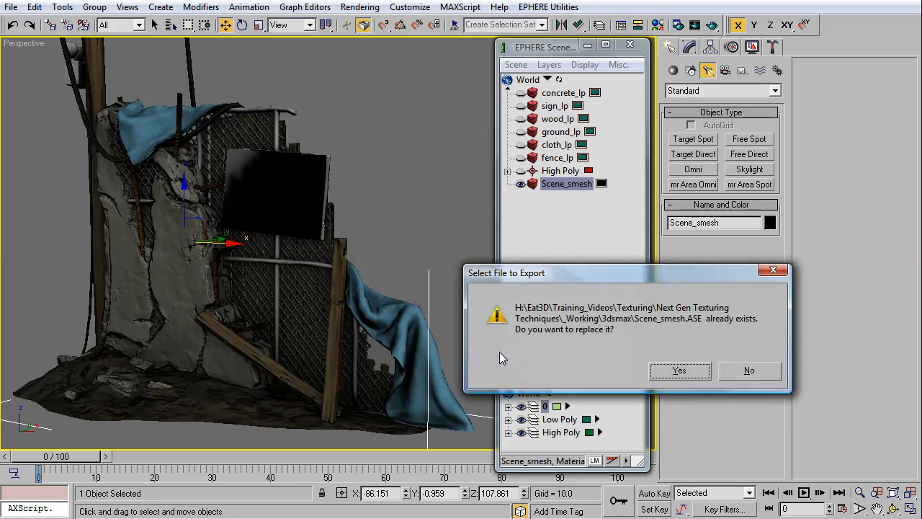
click(689, 372)
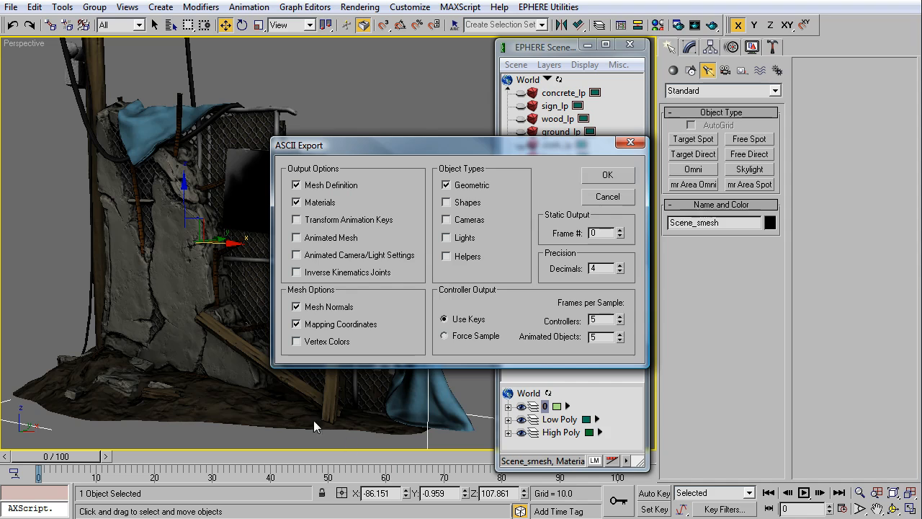
click(599, 176)
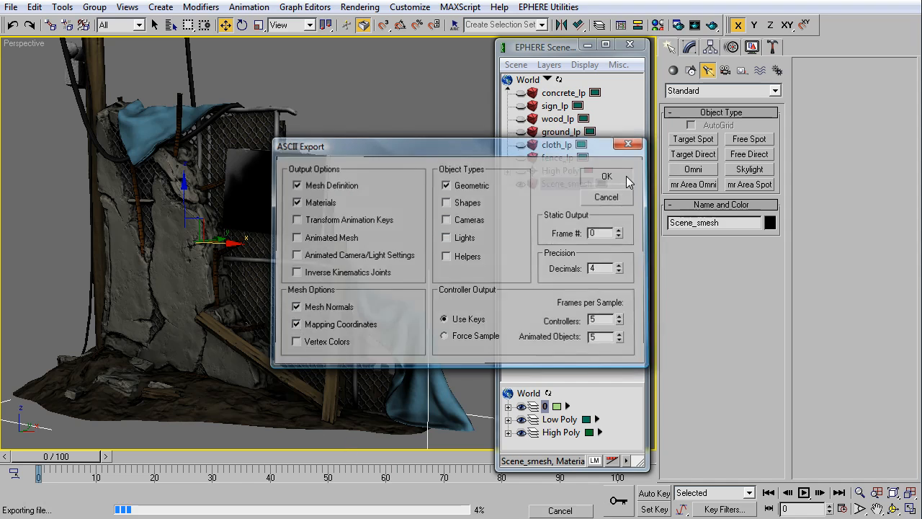